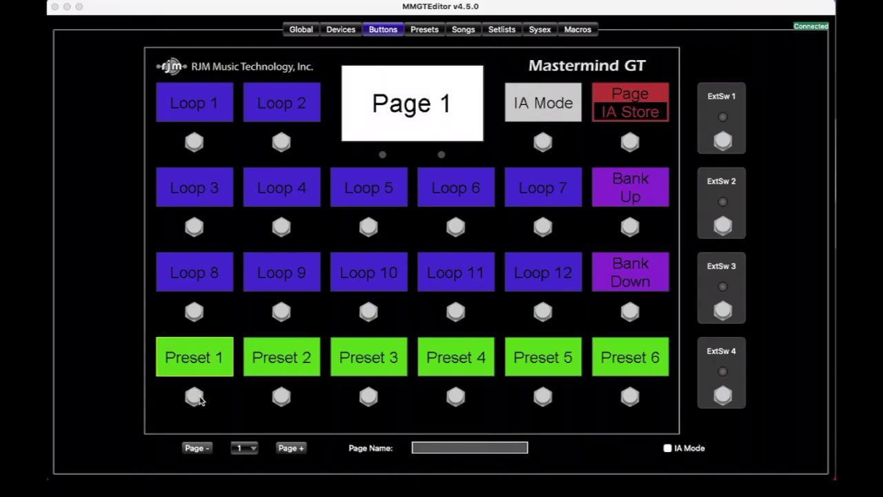
double_click(214, 356)
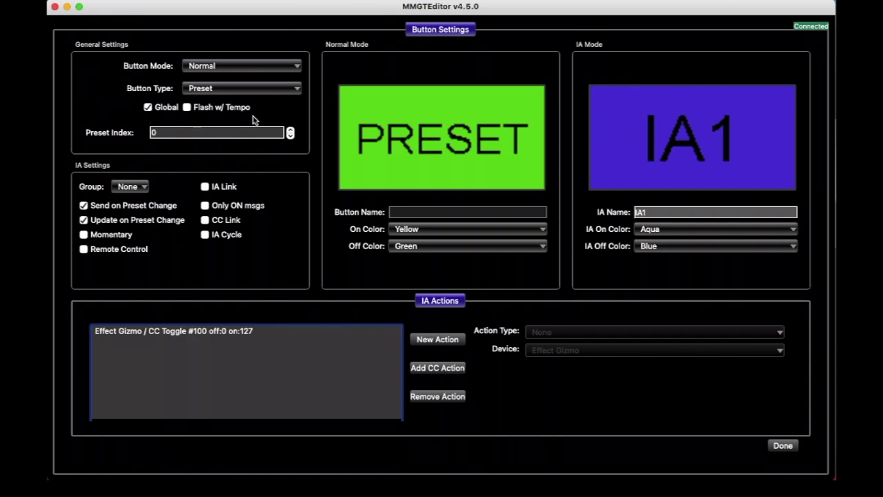
left_click(236, 66)
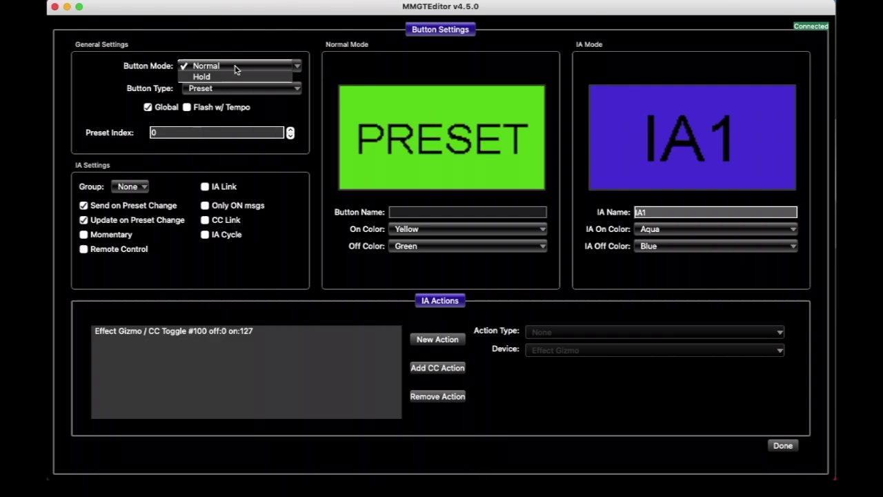
left_click(236, 66)
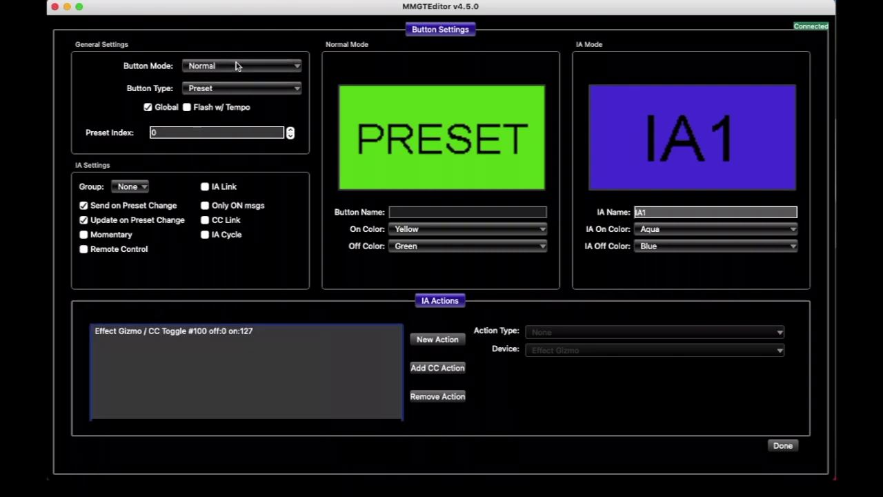
left_click(237, 66)
left_click(233, 65)
Look through the Button Type list and keep Preset 1 as a Preset button
left_click(247, 89)
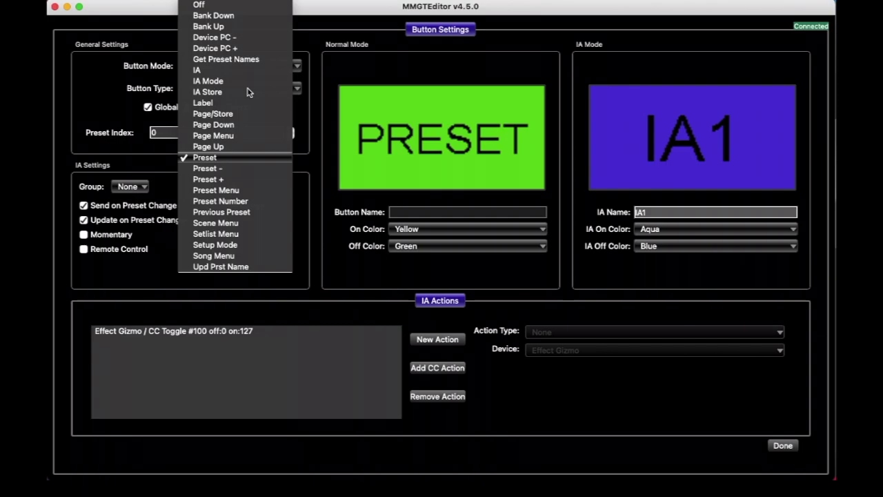
left_click(307, 111)
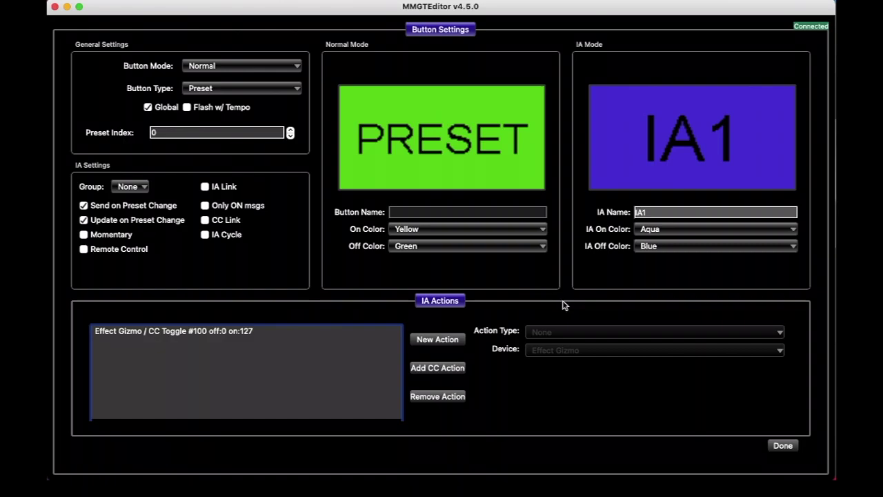
Close Preset 1's settings, page through button pages 2–4, then return to Page 1
left_click(782, 445)
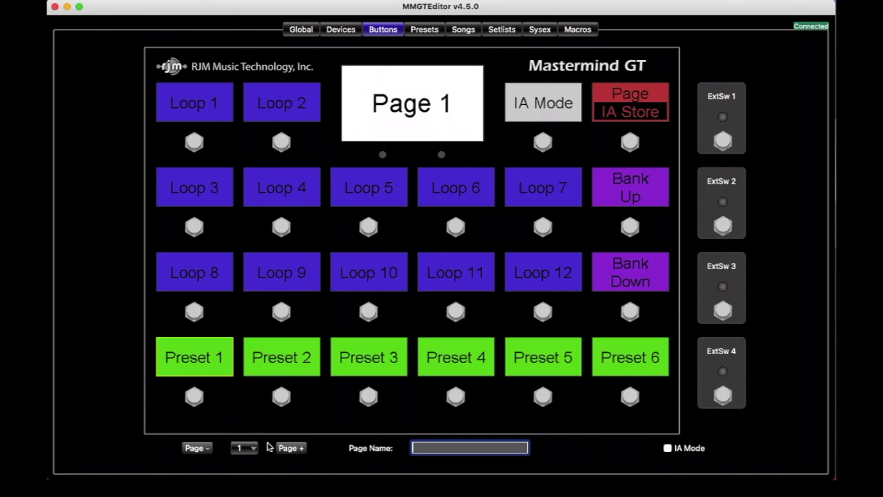
left_click(291, 449)
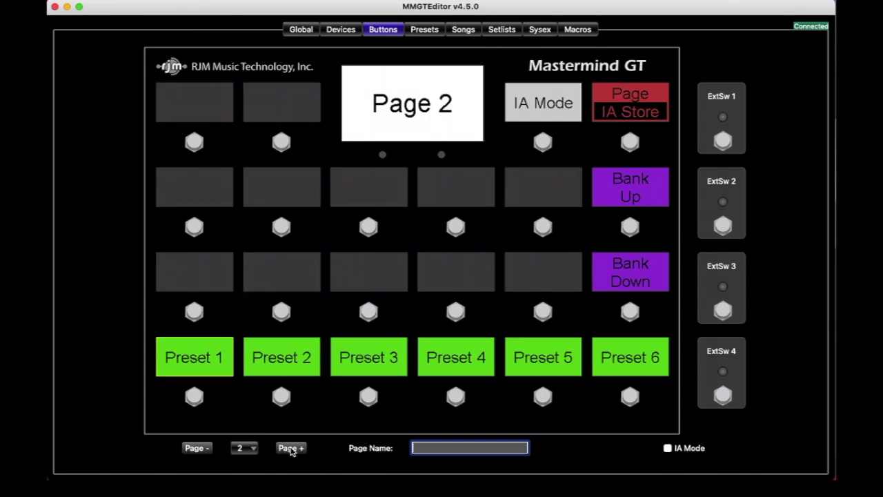
left_click(291, 449)
left_click(291, 449)
left_click(195, 447)
left_click(195, 447)
left_click(195, 448)
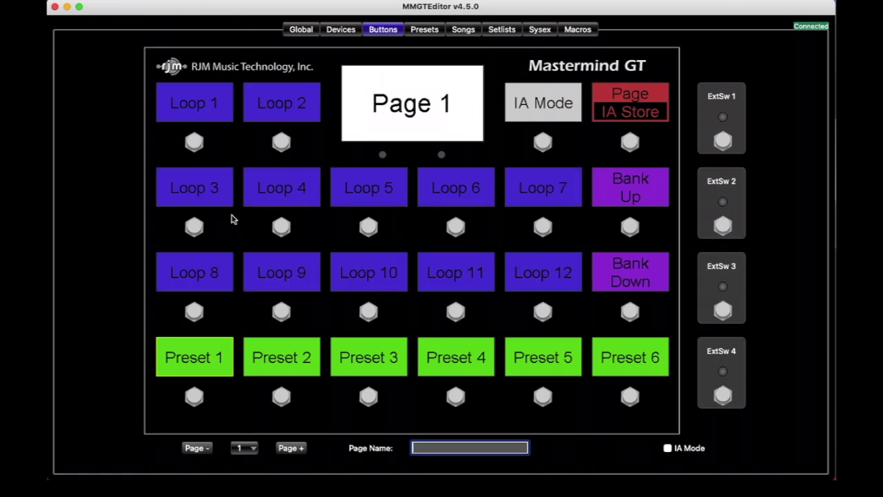
Tick Global in Loop 1's button settings and confirm
double_click(221, 113)
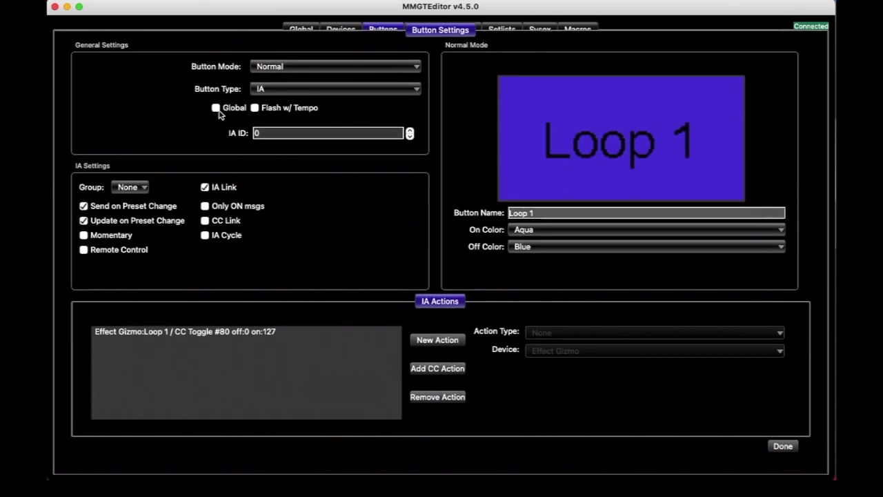
left_click(239, 108)
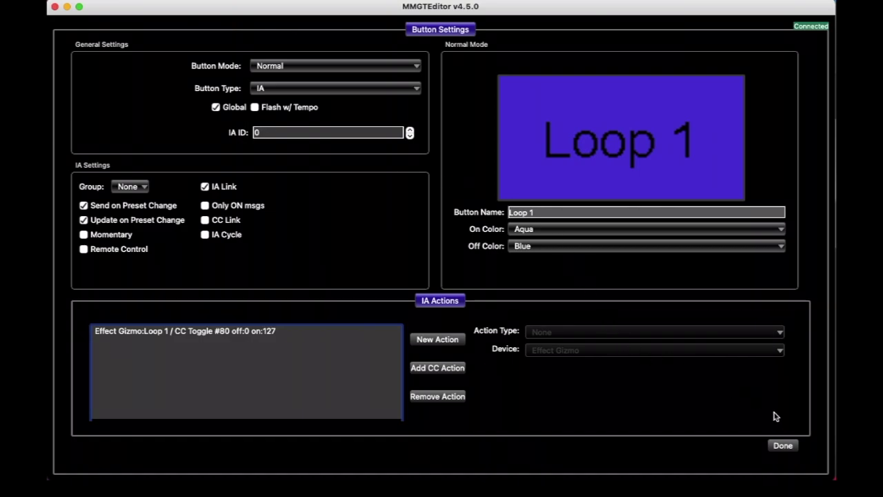
left_click(791, 446)
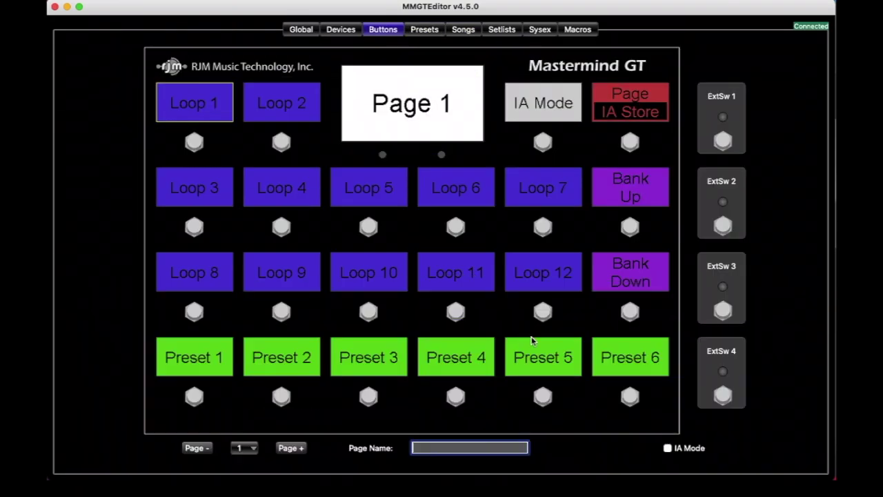
Page up to button Page 5 and back down to Page 1
left_click(297, 447)
left_click(297, 448)
left_click(297, 448)
left_click(296, 448)
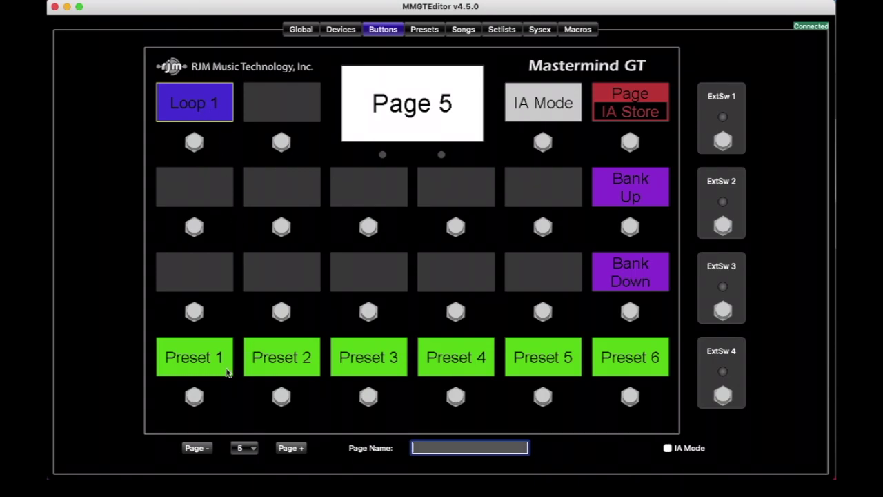
left_click(198, 447)
left_click(197, 447)
left_click(198, 447)
left_click(198, 447)
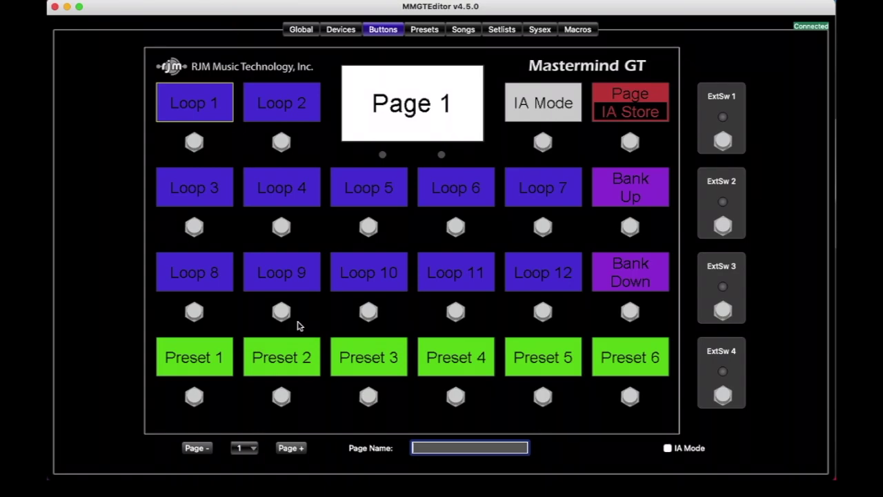
Open Preset 1's settings and close them with the Preset Index unchanged
left_click(209, 360)
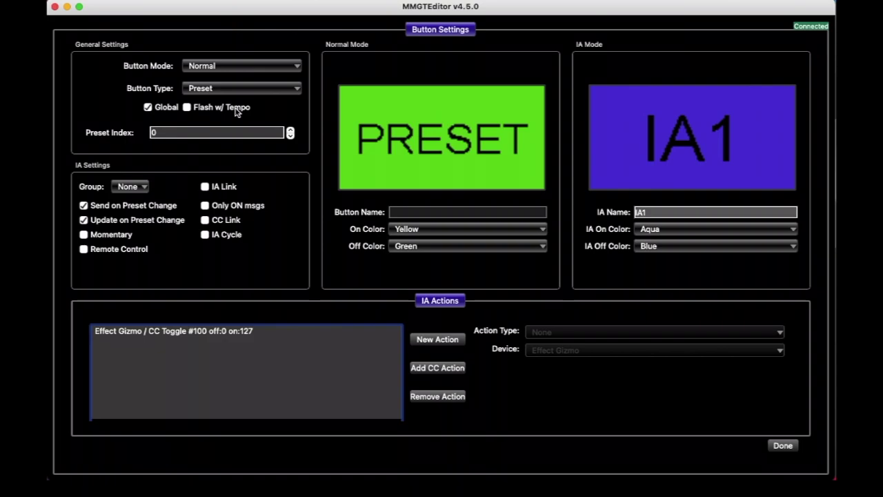
left_click(219, 133)
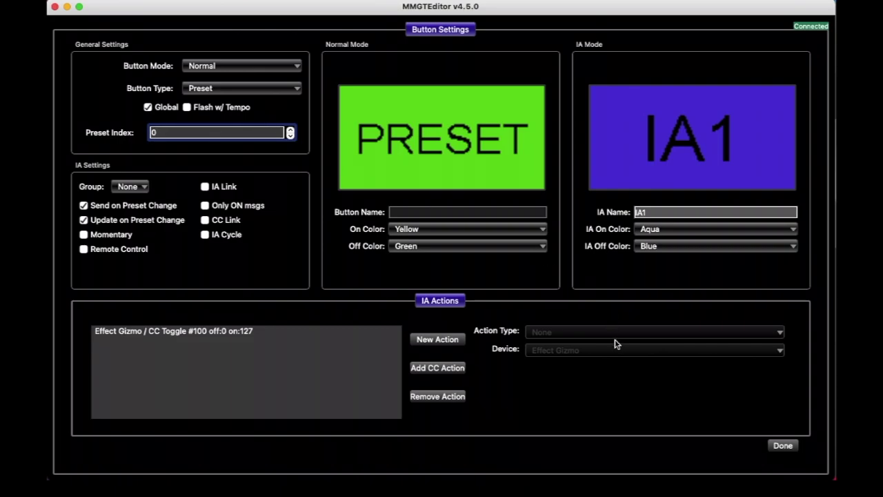
left_click(785, 446)
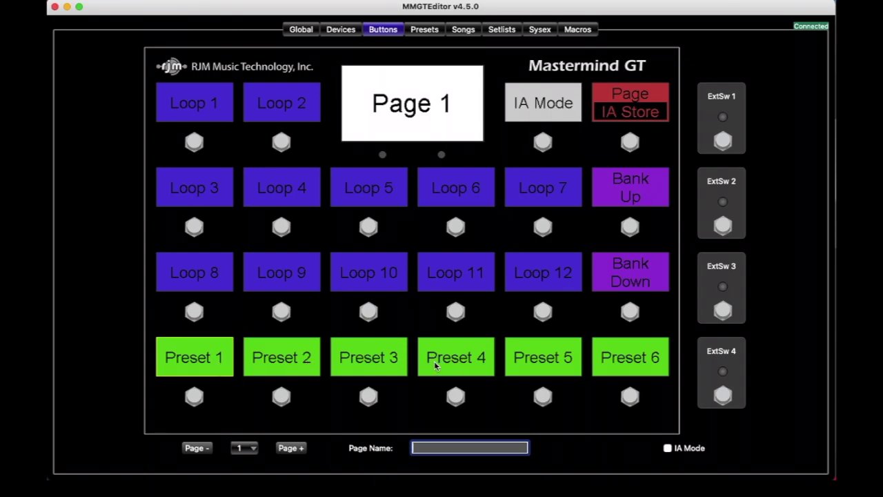
In the Presets list, rename preset 1 to 'Something else' and return to the button grid
left_click(424, 31)
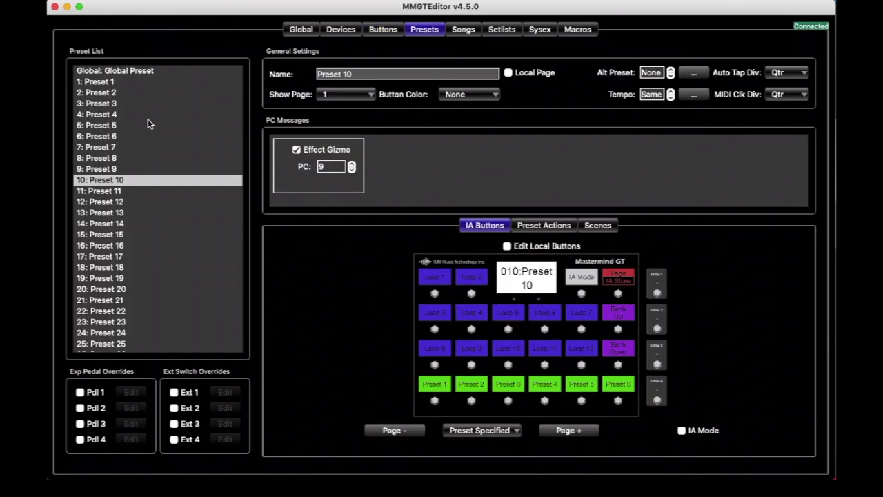
left_click(141, 81)
left_click(373, 76)
triple_click(372, 76)
type("Something else")
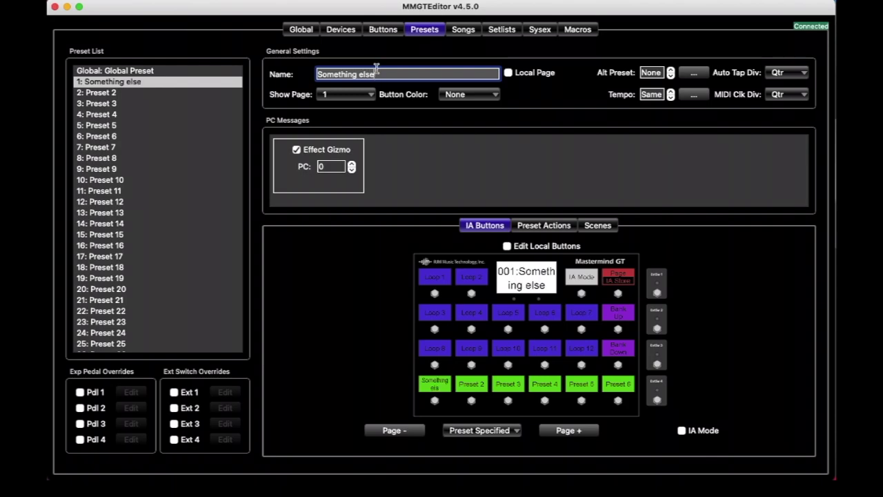
left_click(385, 31)
left_click(252, 357)
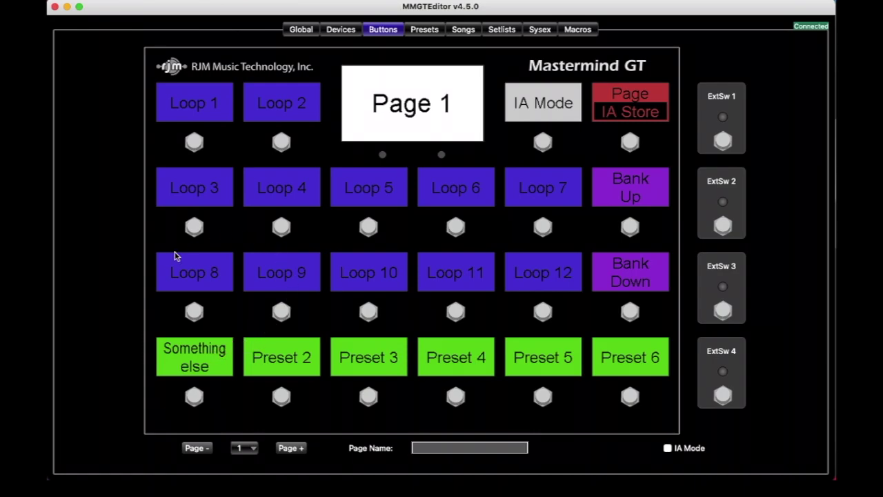
Change Loop 8's type to Preset and drag Preset 5 onto Preset 4
right_click(196, 276)
mouse_move(238, 283)
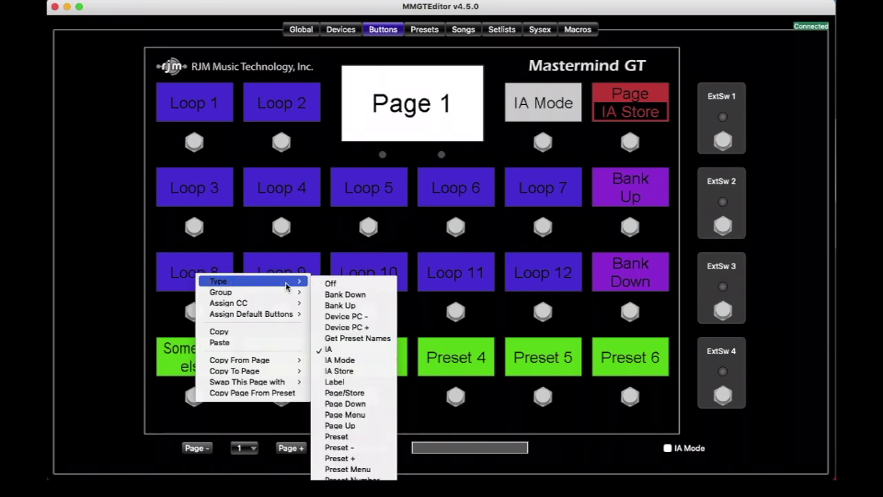
left_click(358, 436)
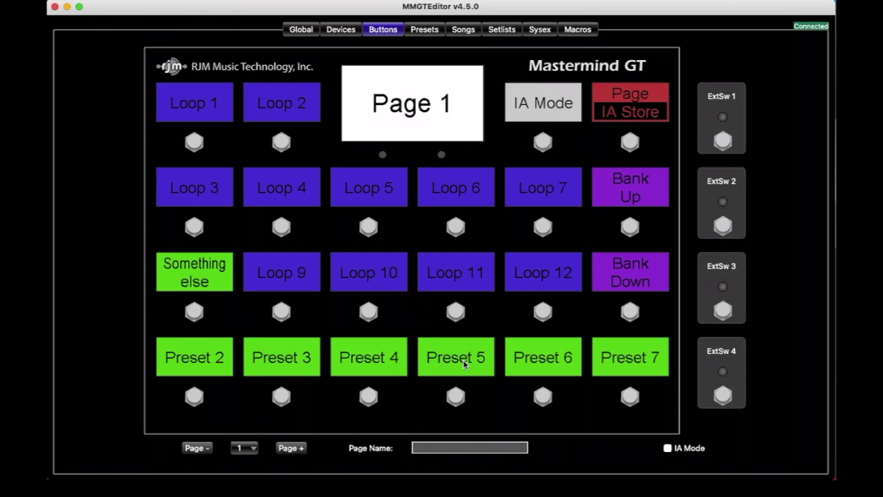
mouse_move(460, 359)
left_mouse_down()
mouse_move(368, 360)
mouse_move(439, 358)
mouse_move(461, 374)
left_mouse_up()
Check the first bottom-row preset buttons and set the third one's Preset Index to 7
double_click(207, 359)
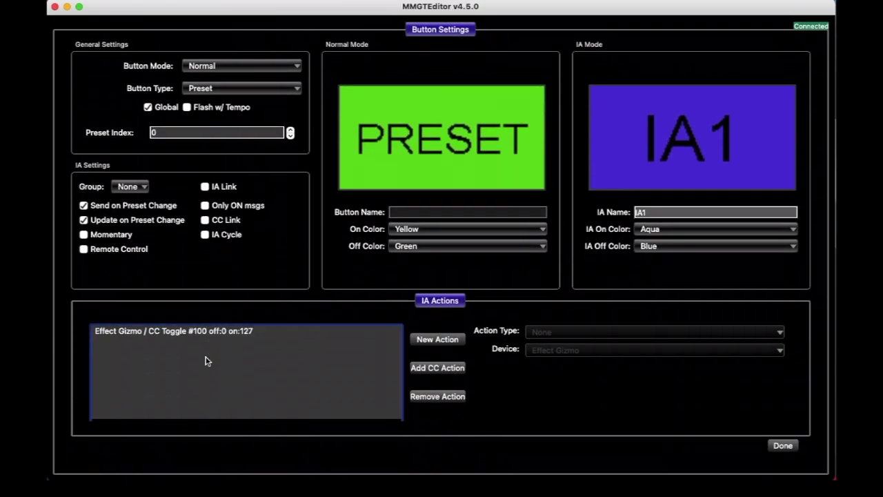
left_click(196, 131)
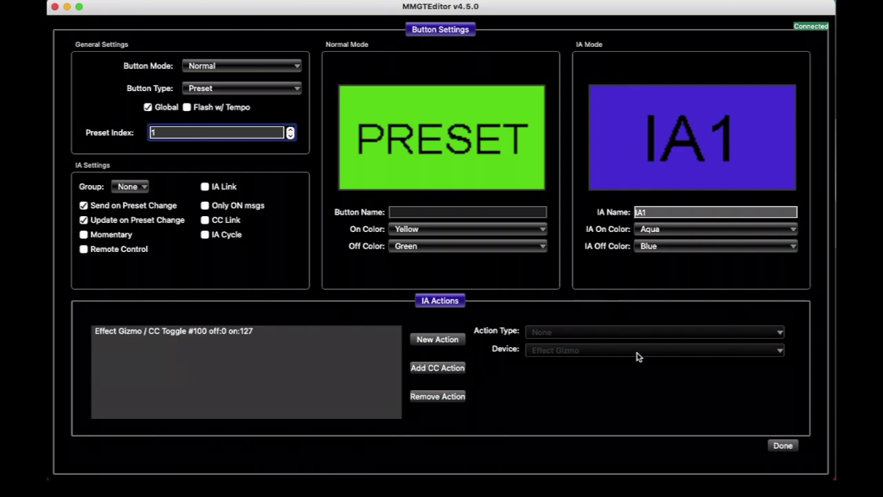
left_click(783, 445)
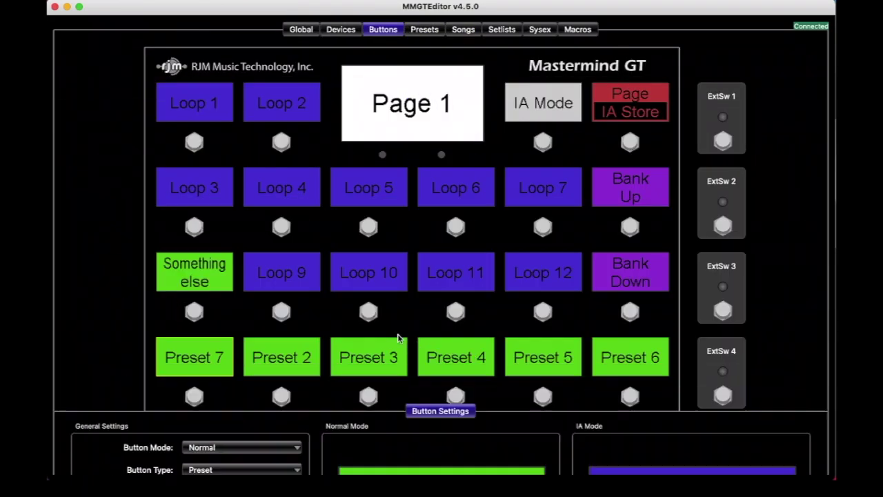
left_click(316, 361)
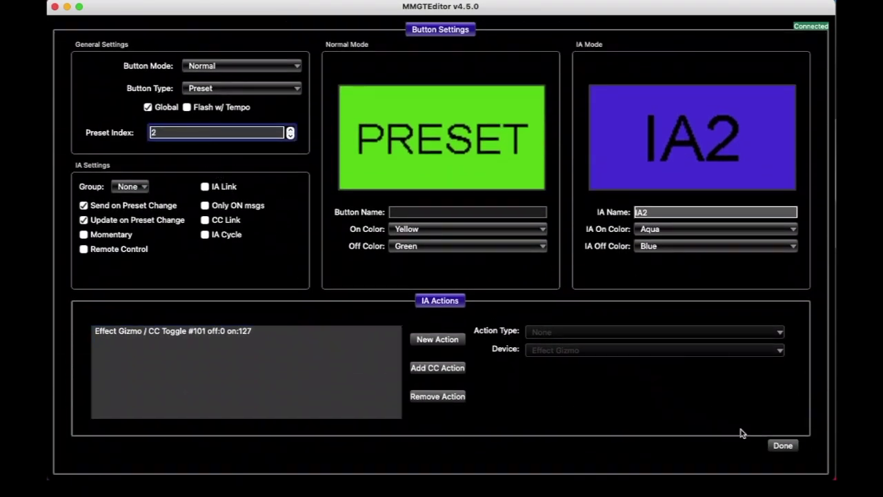
left_click(782, 445)
left_click(398, 353)
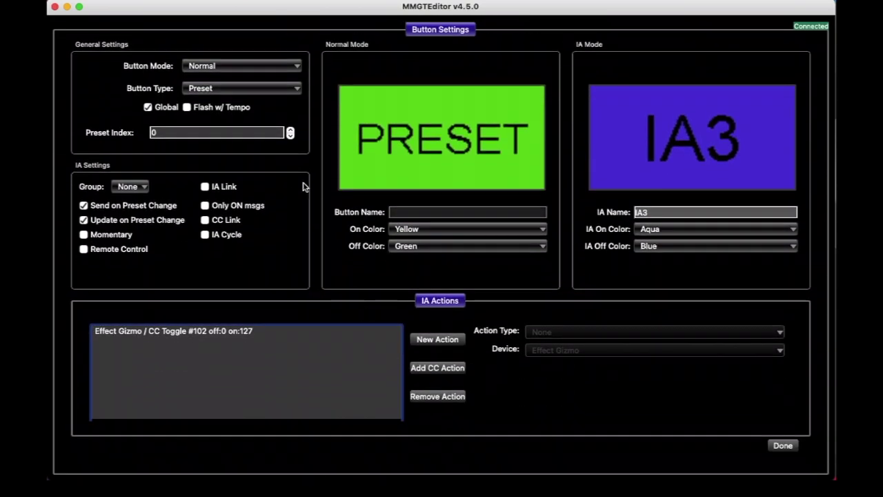
left_click(222, 132)
double_click(222, 133)
type("7")
left_click(782, 445)
Set Preset Index 2 and 6 on the next two bottom-row preset buttons
left_click(543, 357)
left_click(215, 132)
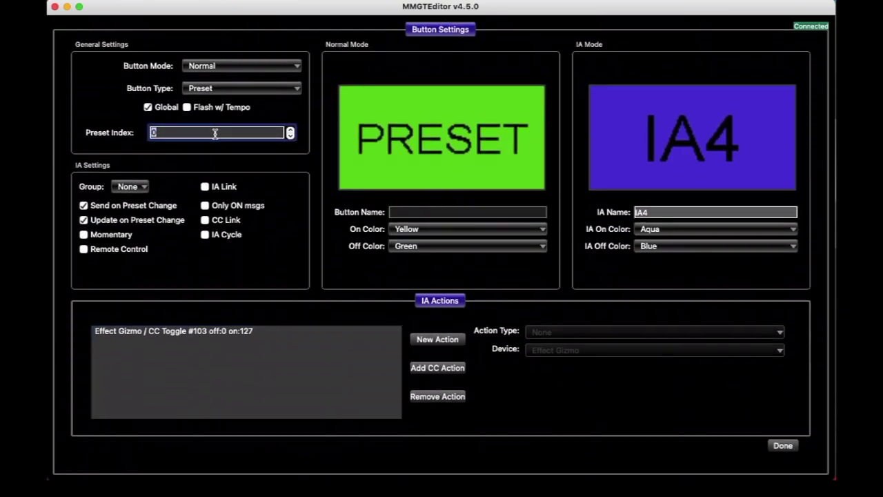
type("2")
left_click(782, 445)
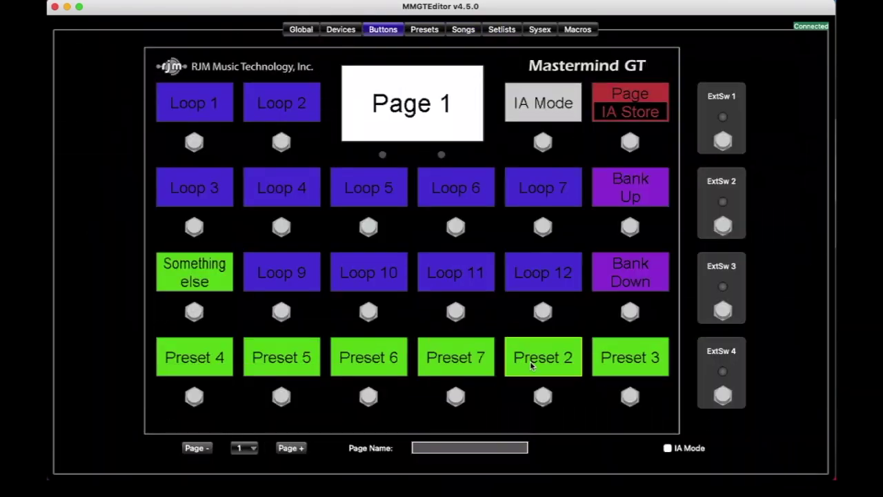
left_click(531, 361)
left_click(218, 134)
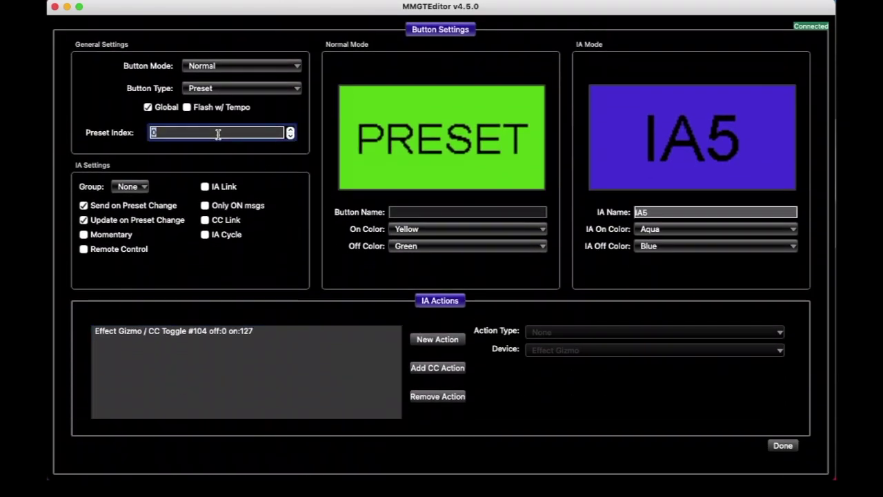
type("6")
left_click(782, 445)
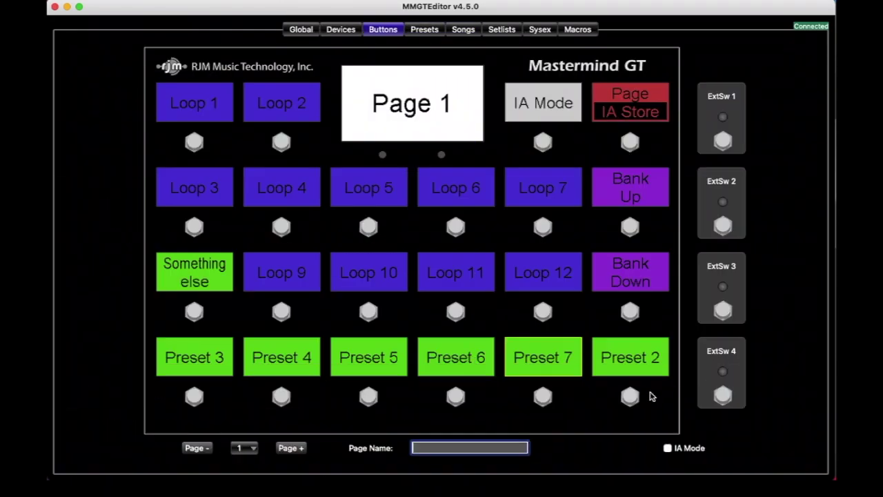
Review the last preset button, then give the Something else button Preset Index 7
left_click(609, 360)
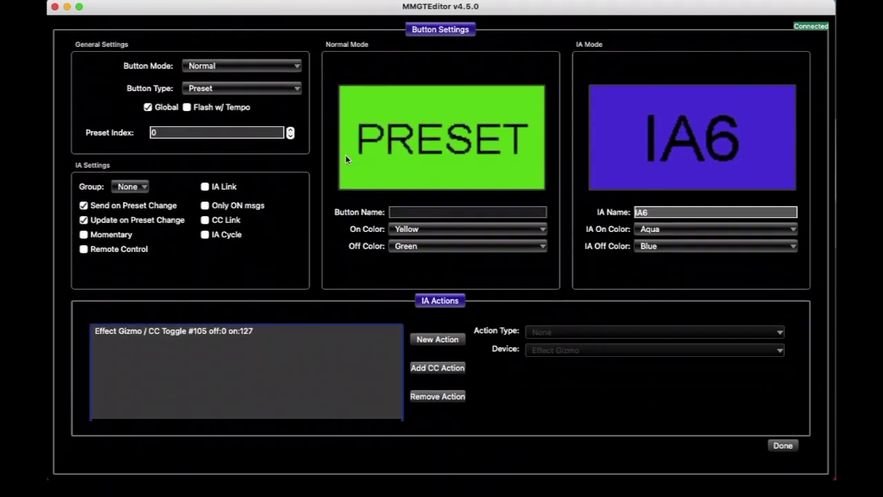
left_click(258, 134)
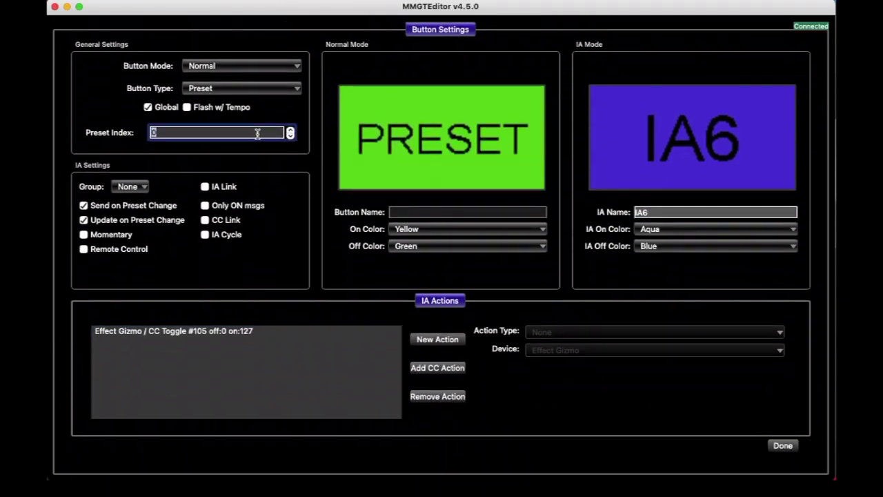
left_click(782, 444)
left_click(200, 283)
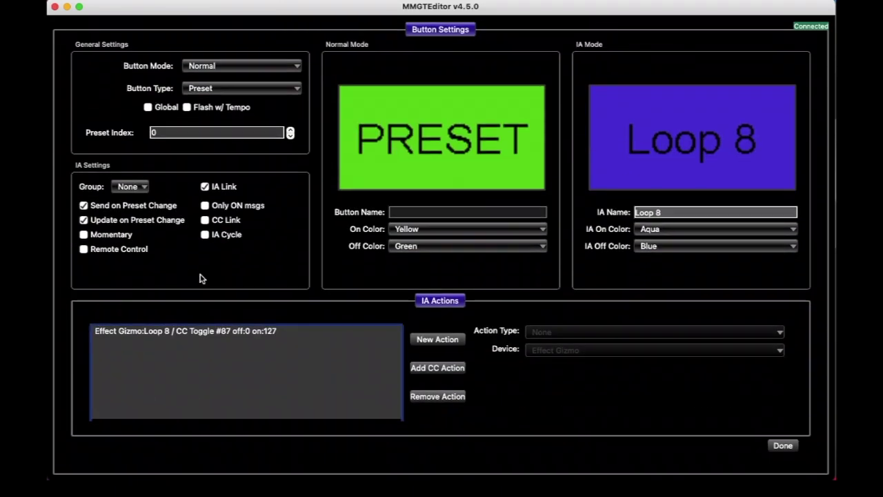
left_click(185, 133)
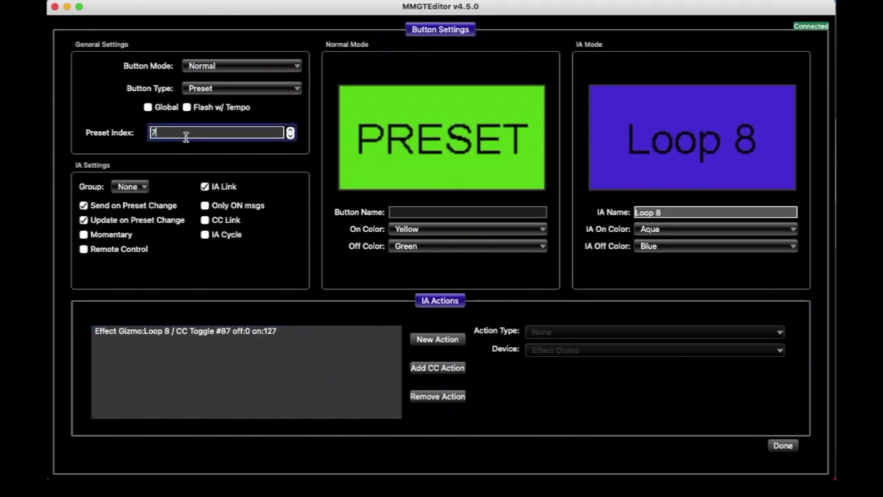
left_click(782, 445)
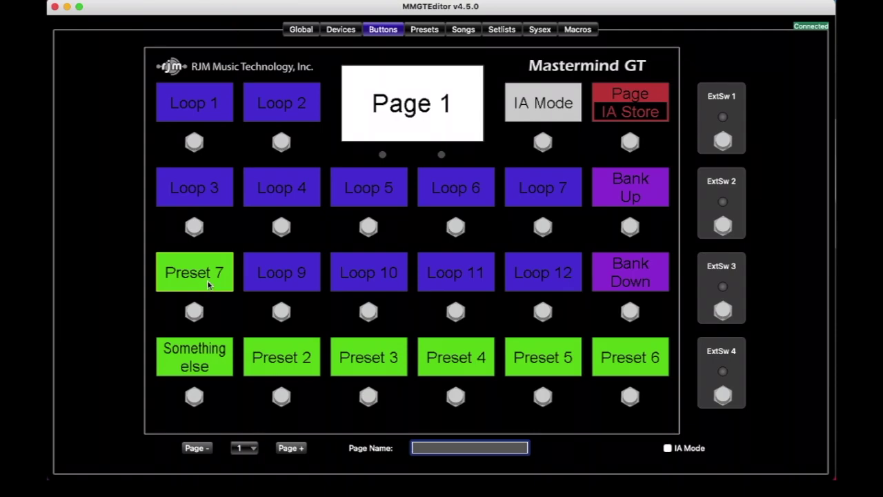
left_click(209, 359)
Change the Something else button to Bank Down with Min 1 and Max 3
double_click(209, 359)
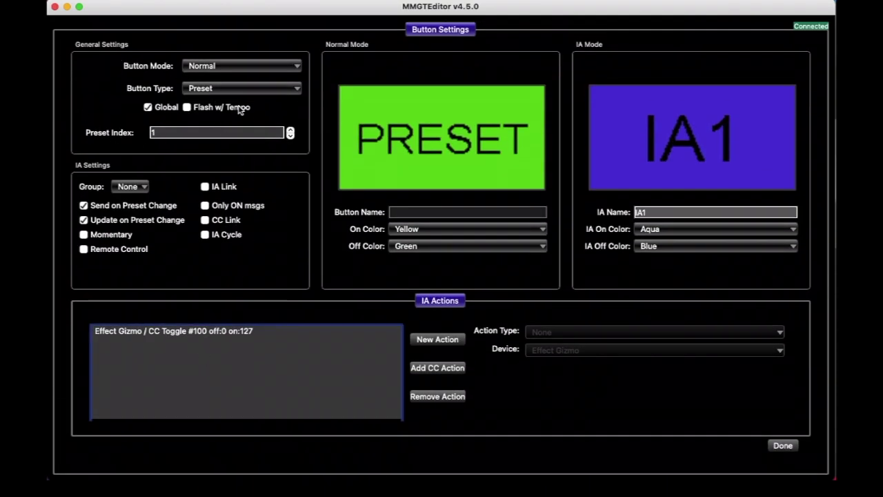
left_click(250, 89)
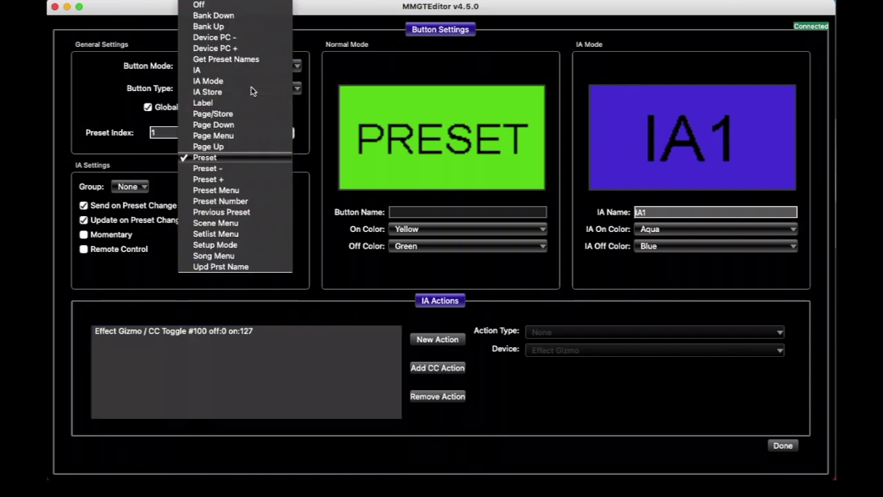
left_click(251, 19)
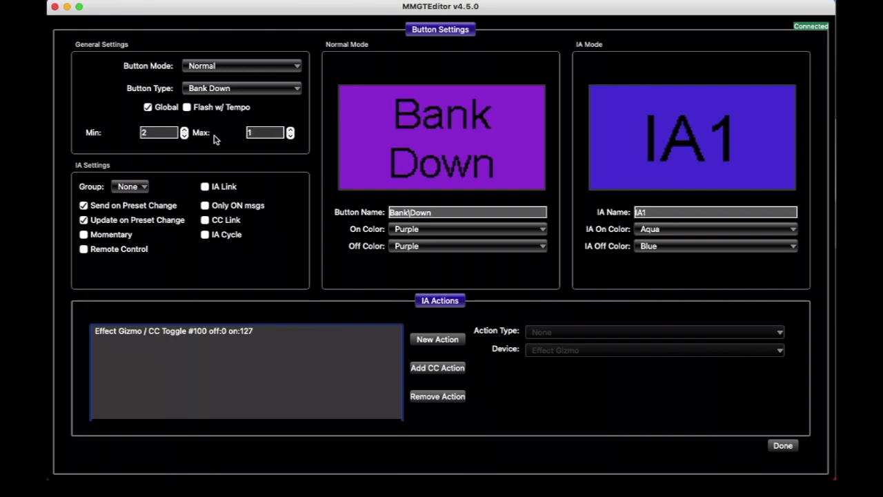
left_click(166, 134)
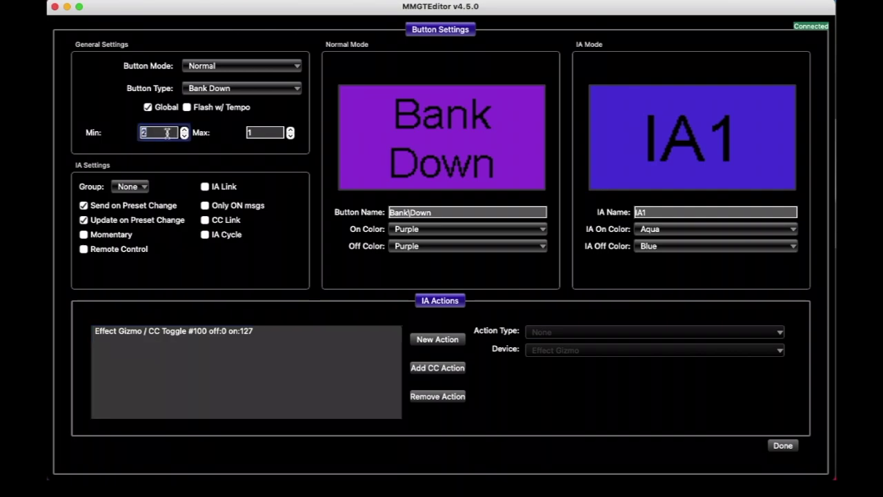
type("1")
left_click(270, 132)
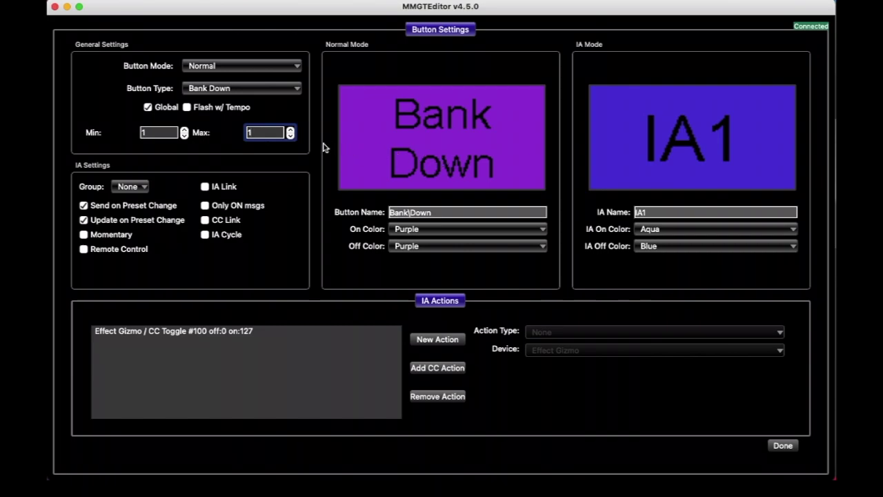
double_click(264, 132)
type("3")
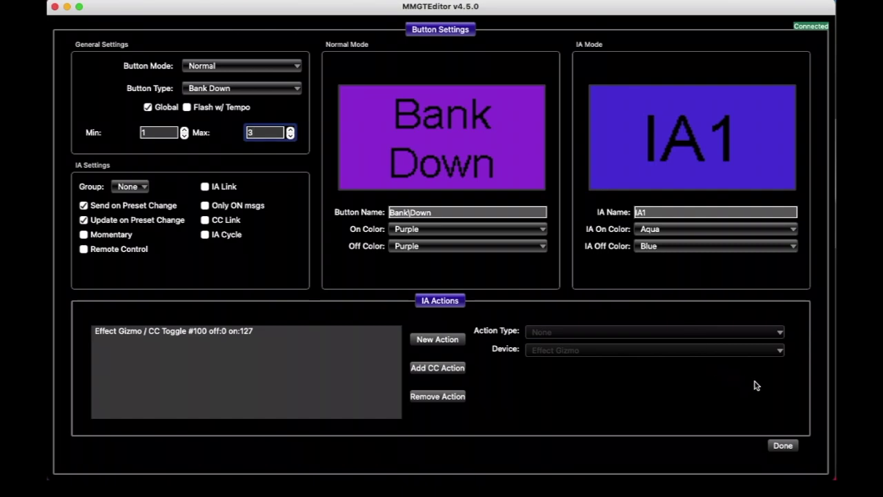
Apply the Bank Down settings and switch that button's type to Preset +
left_click(783, 445)
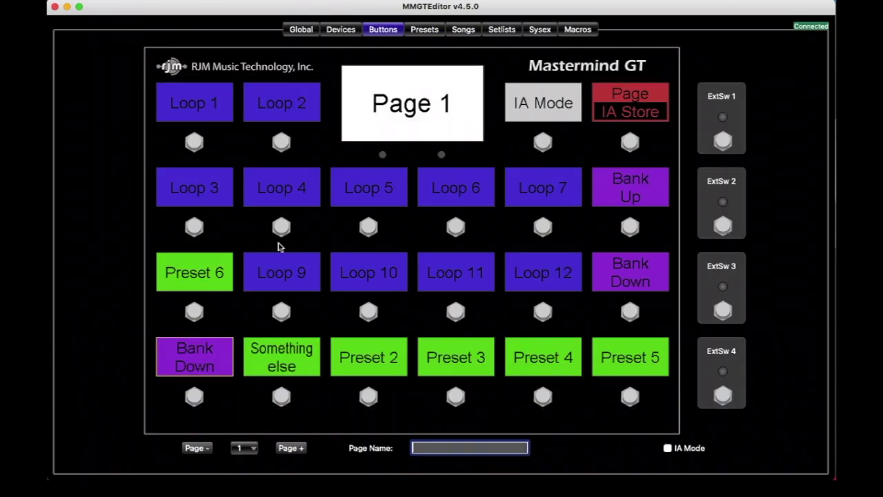
right_click(216, 349)
mouse_move(276, 353)
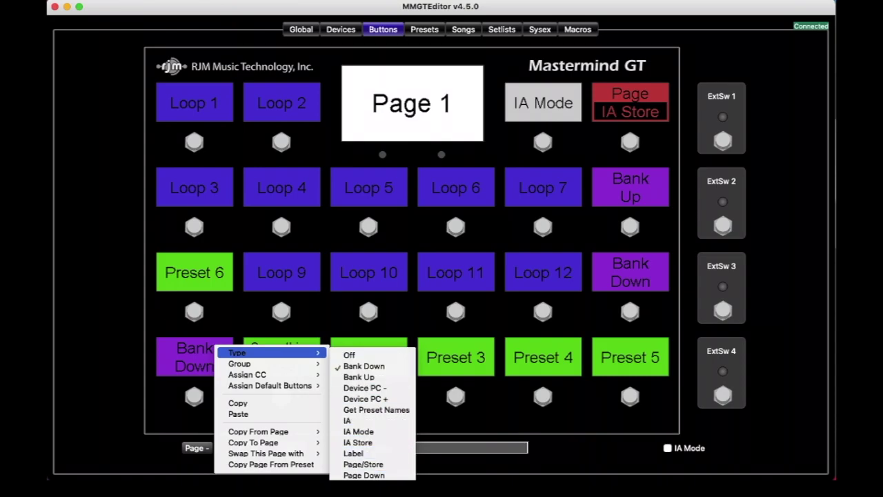
left_click(366, 470)
Make the Preset + button a Page Up button with Max changed from 3 to 1
right_click(216, 361)
mouse_move(290, 368)
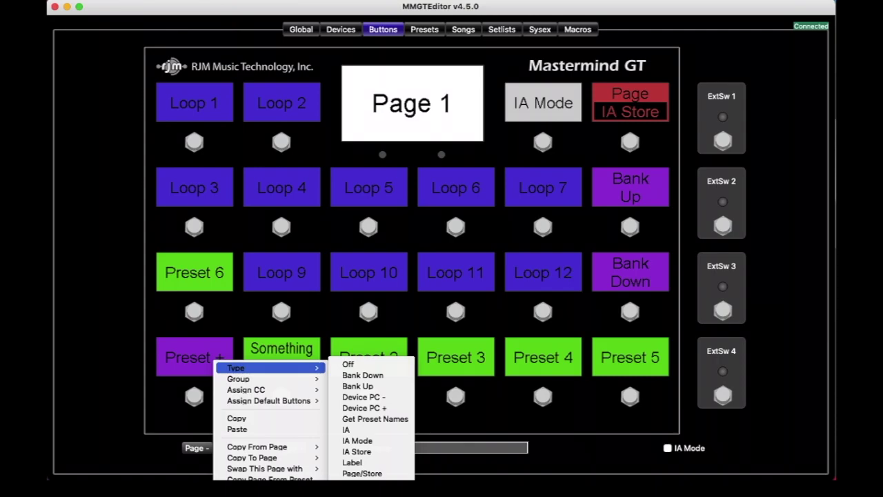
left_click(362, 483)
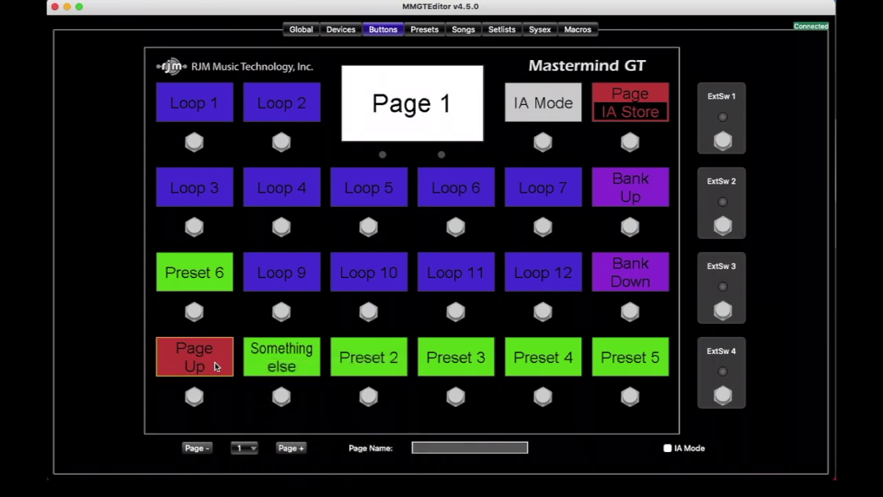
double_click(216, 366)
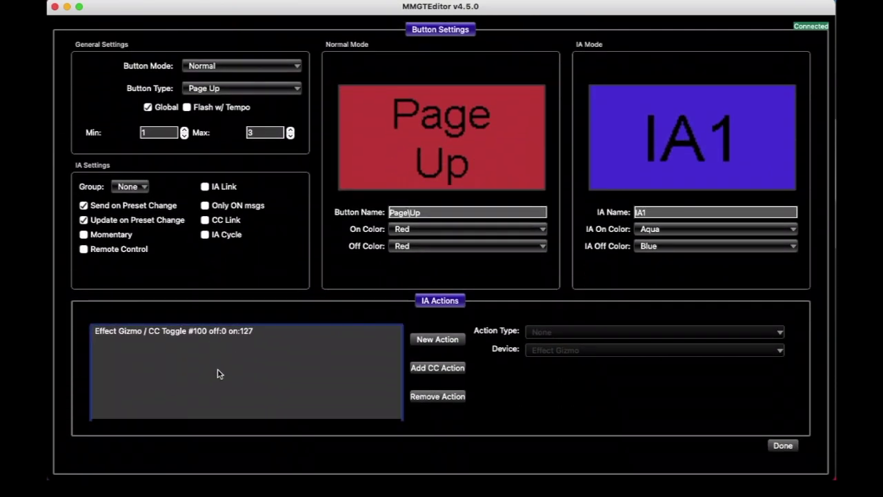
left_click(159, 132)
left_click(273, 134)
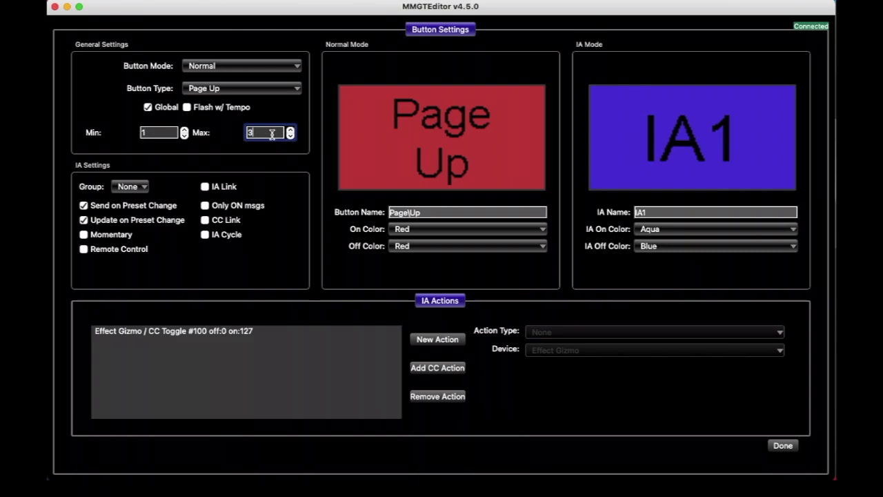
double_click(272, 134)
type("1")
Switch the button type to Device PC +, targeting Effect Gizmo
left_click(261, 88)
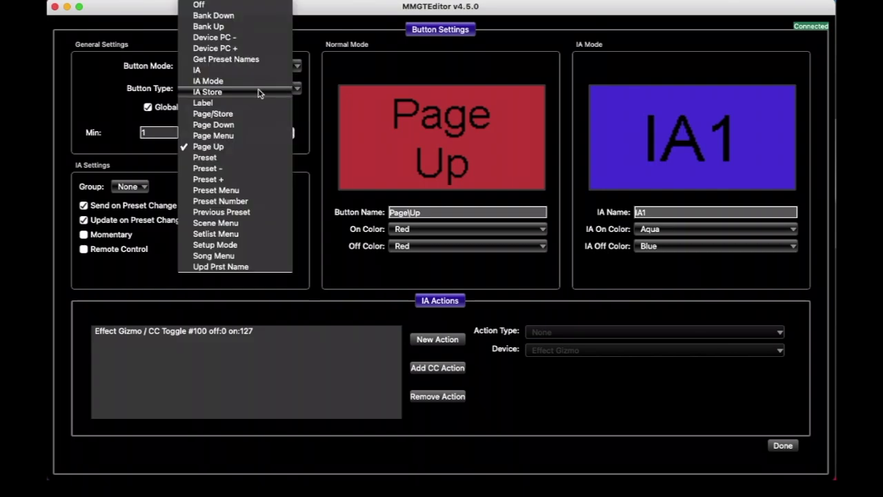
left_click(262, 48)
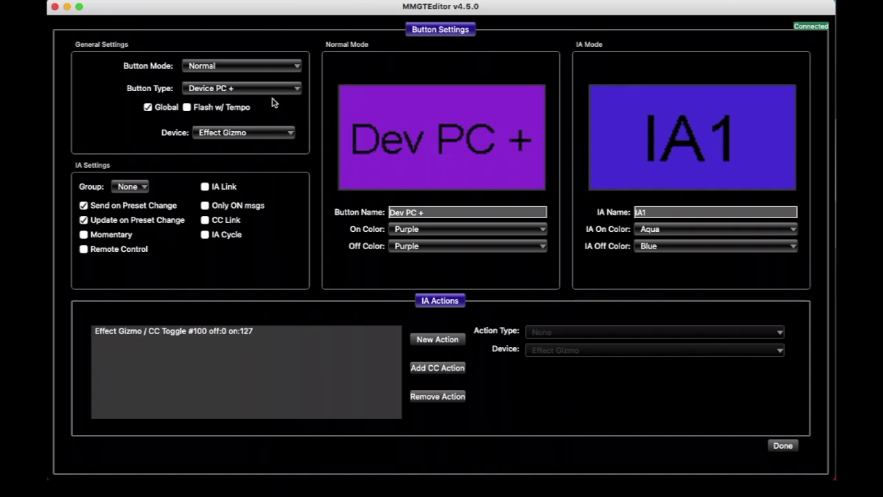
left_click(266, 133)
Replace the Device PC + button's name with 'Whatever'
left_click(438, 212)
key("super+a")
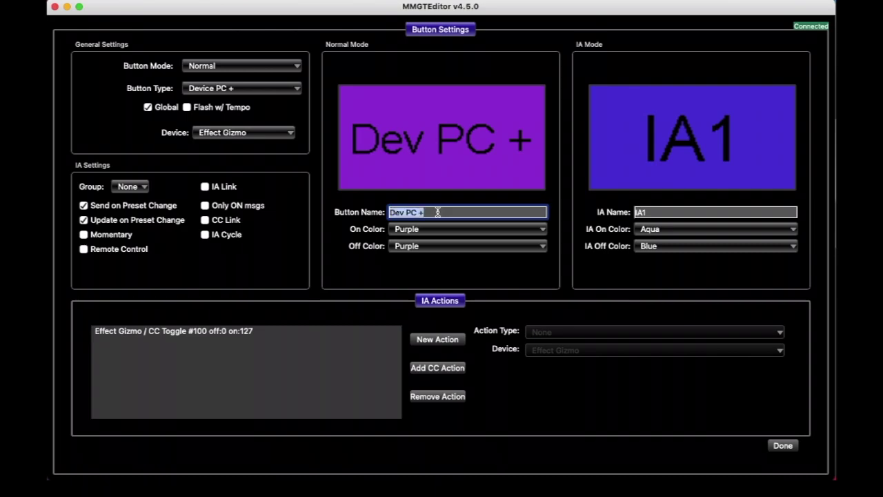
type("Whatee")
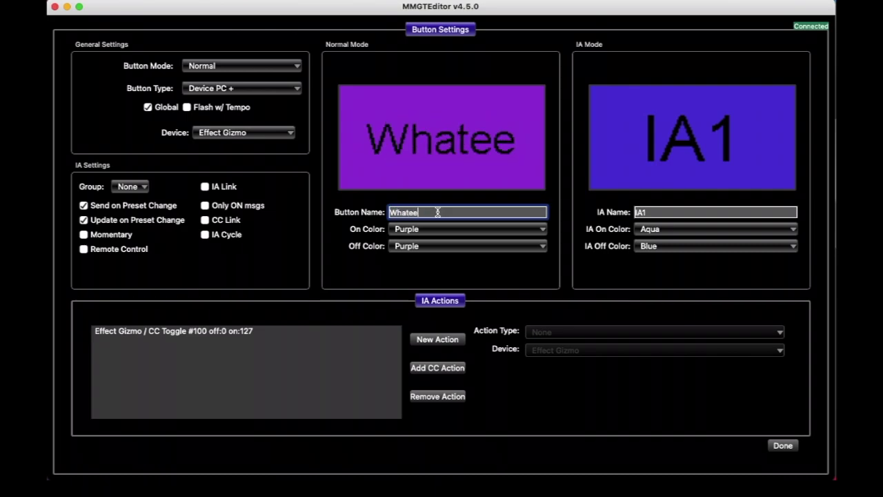
key("BackSpace")
type("ver")
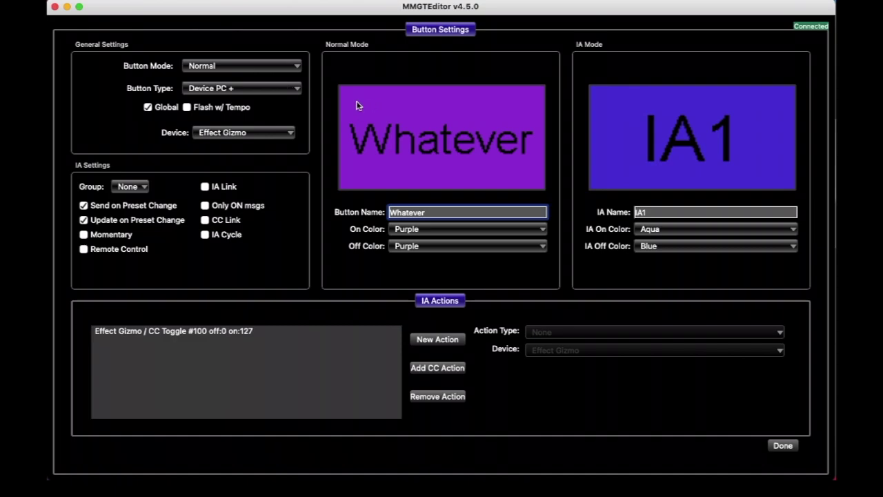
Change the Whatever button's Off colour from White to Aqua and finish with Done
left_click(425, 247)
left_click(425, 268)
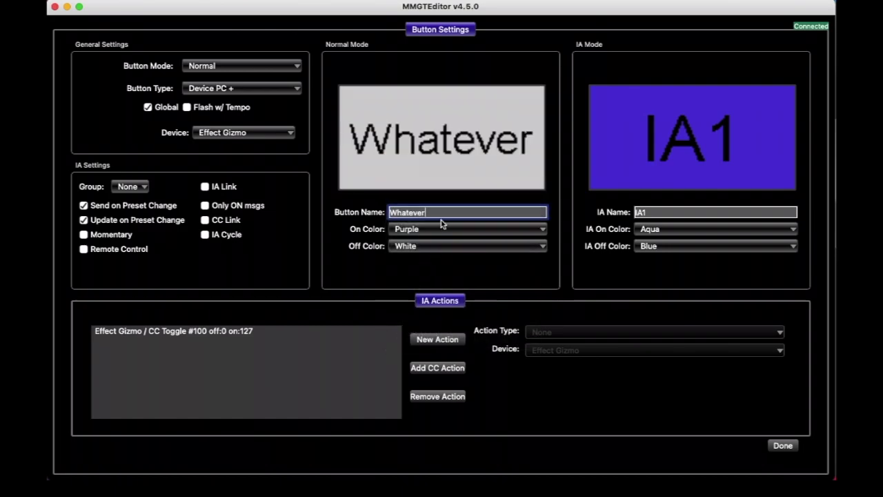
left_click(430, 246)
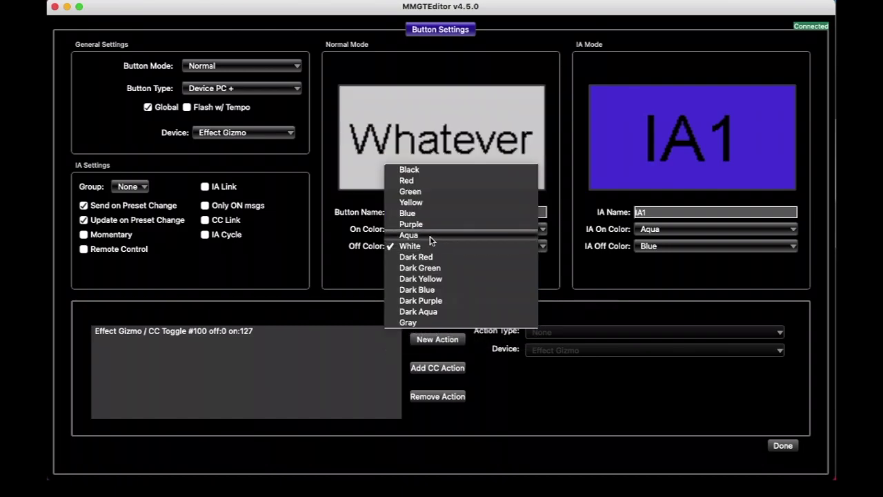
left_click(427, 233)
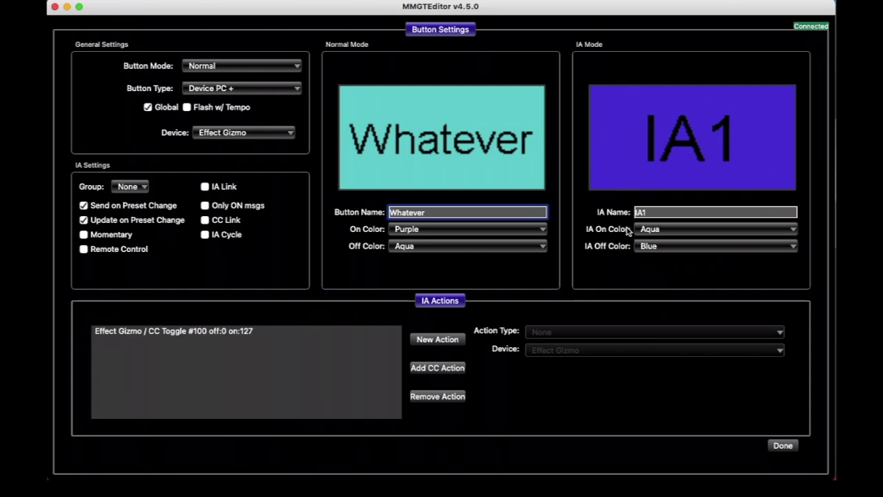
left_click(782, 446)
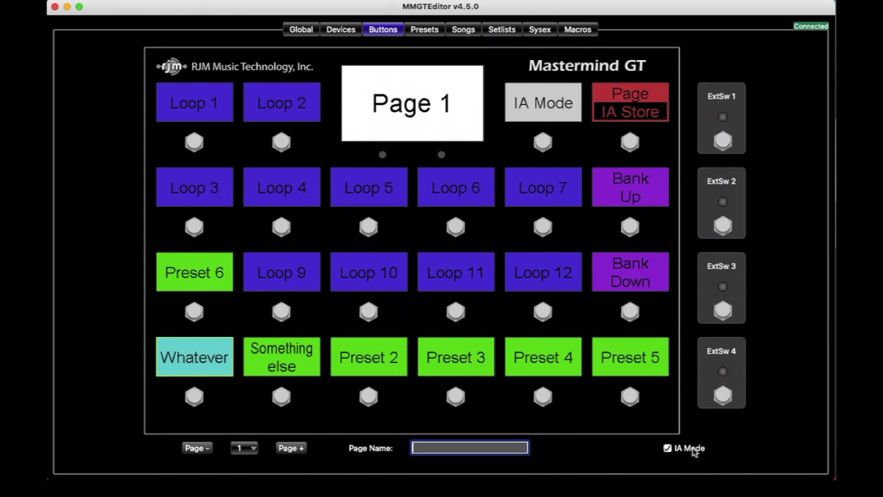
left_click(690, 448)
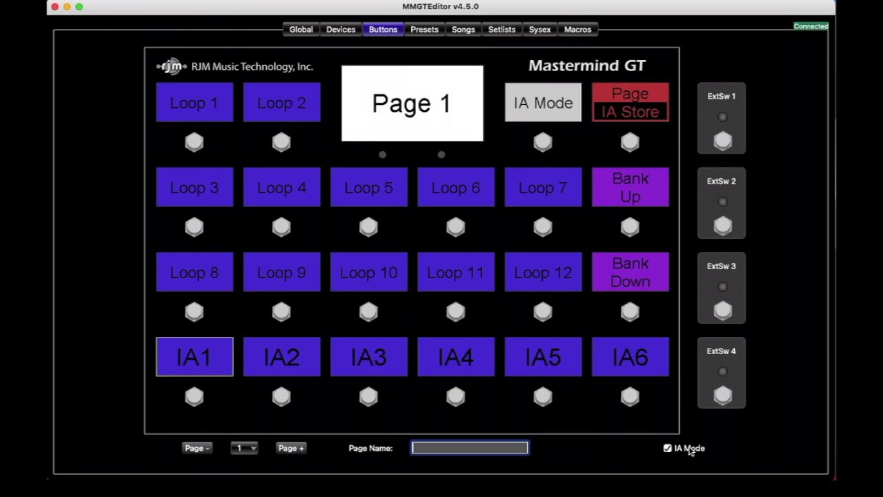
left_click(689, 448)
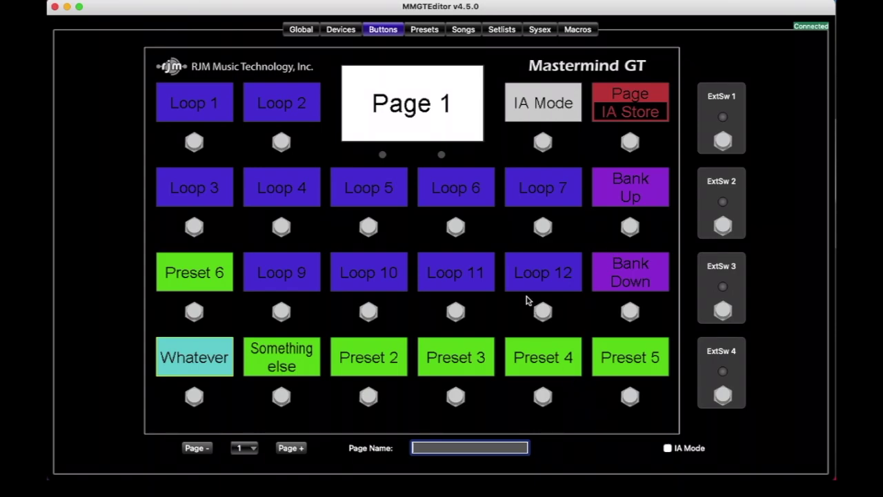
left_click(694, 450)
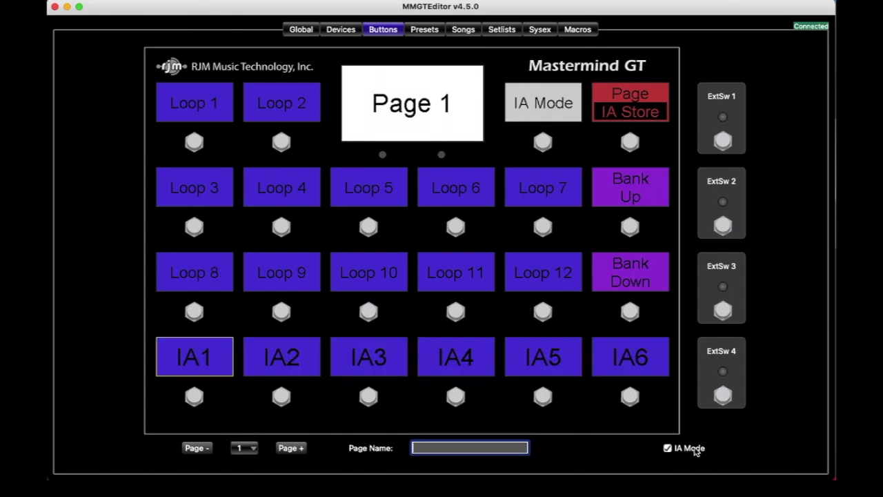
left_click(694, 452)
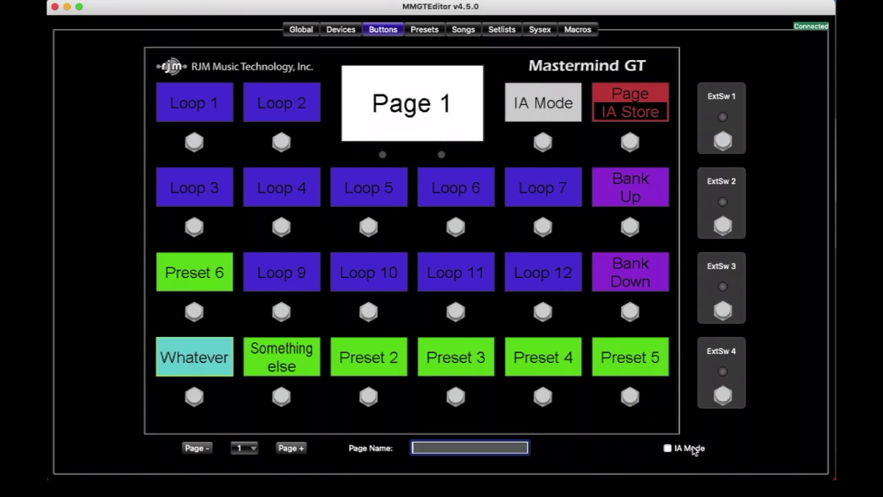
left_click(692, 449)
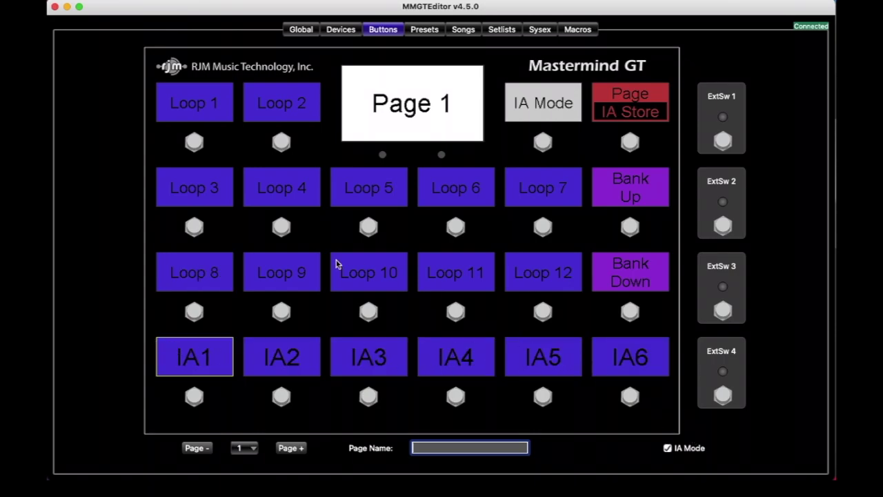
left_click(677, 448)
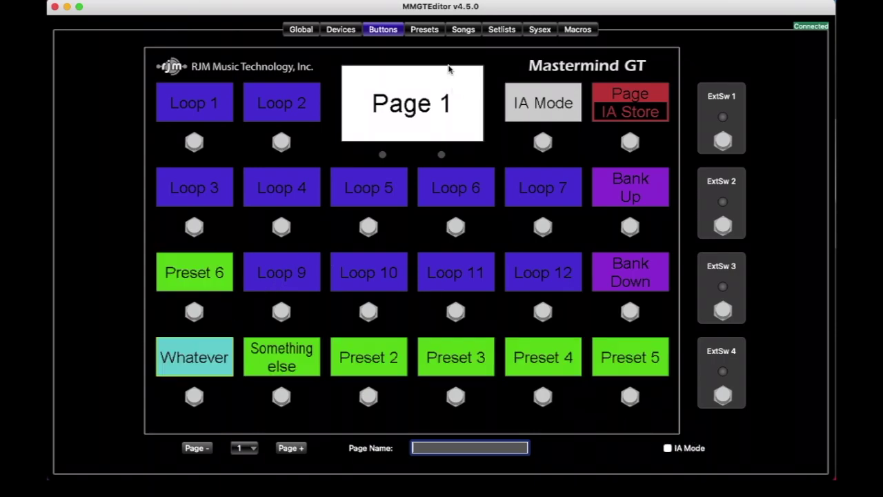
Open Button Settings for the Whatever button to view its IA1 name and Effect Gizmo action
double_click(214, 344)
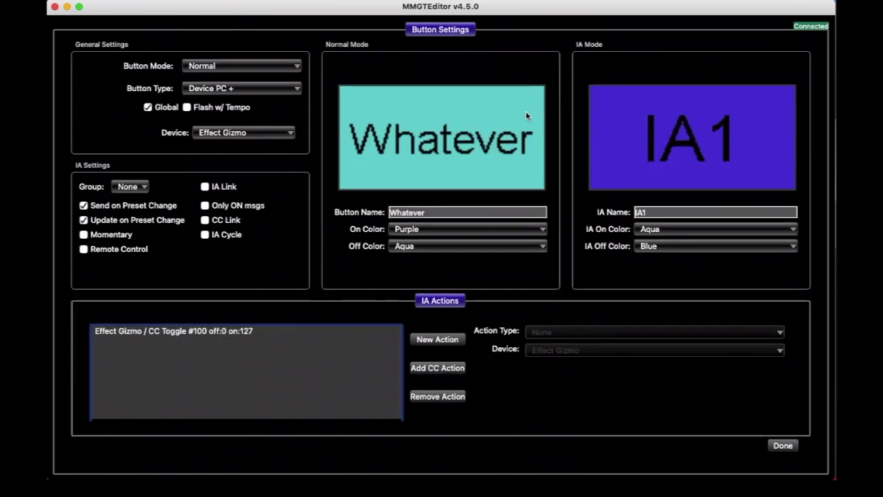